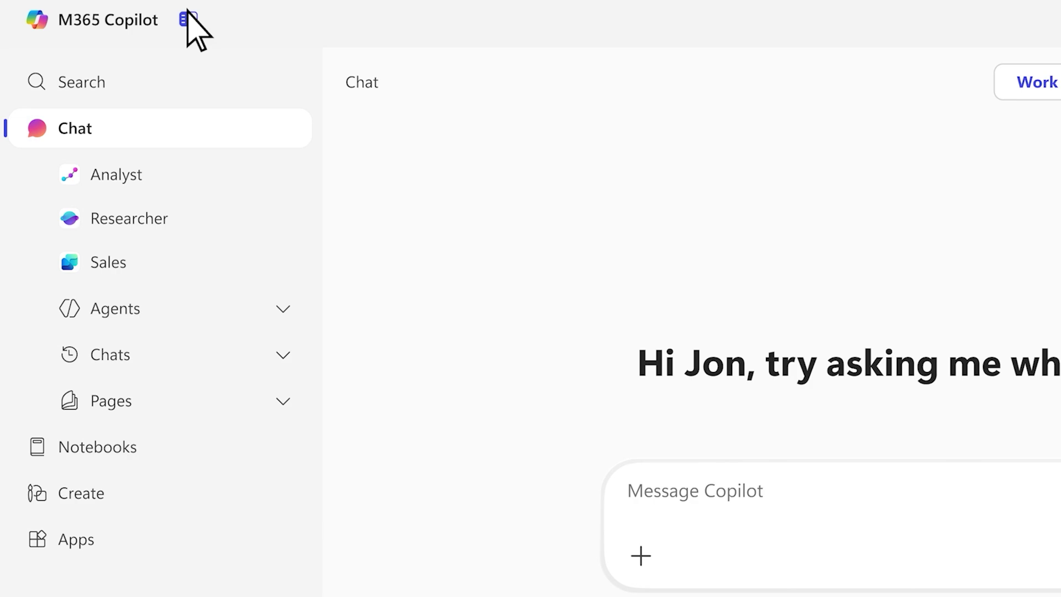
# Step: Expand and collapse the Pages and Chats lists, then expand Agents to show available agents
pyautogui.click(285, 401)
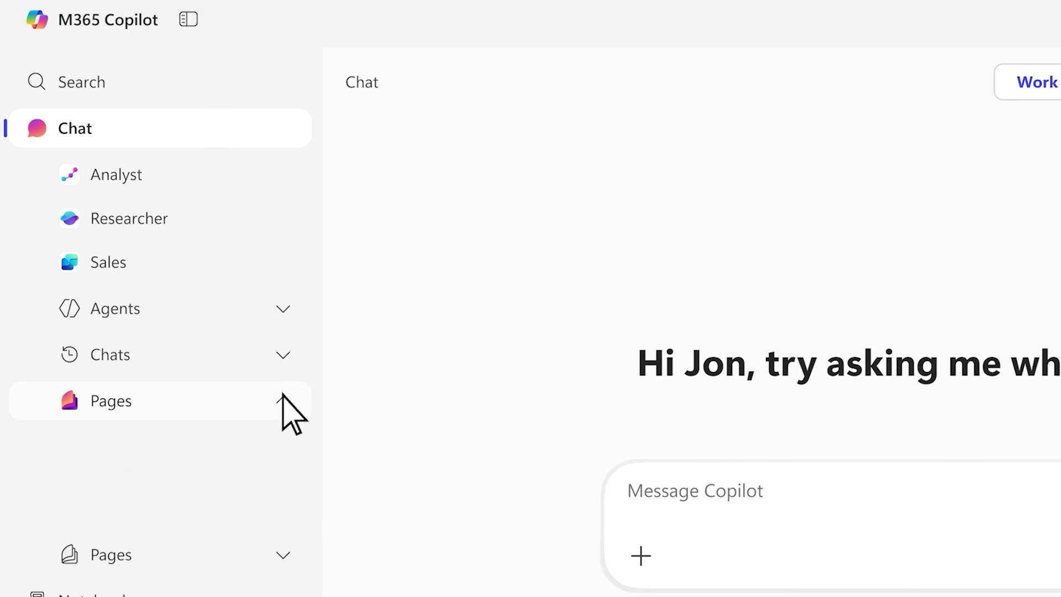
pyautogui.click(284, 401)
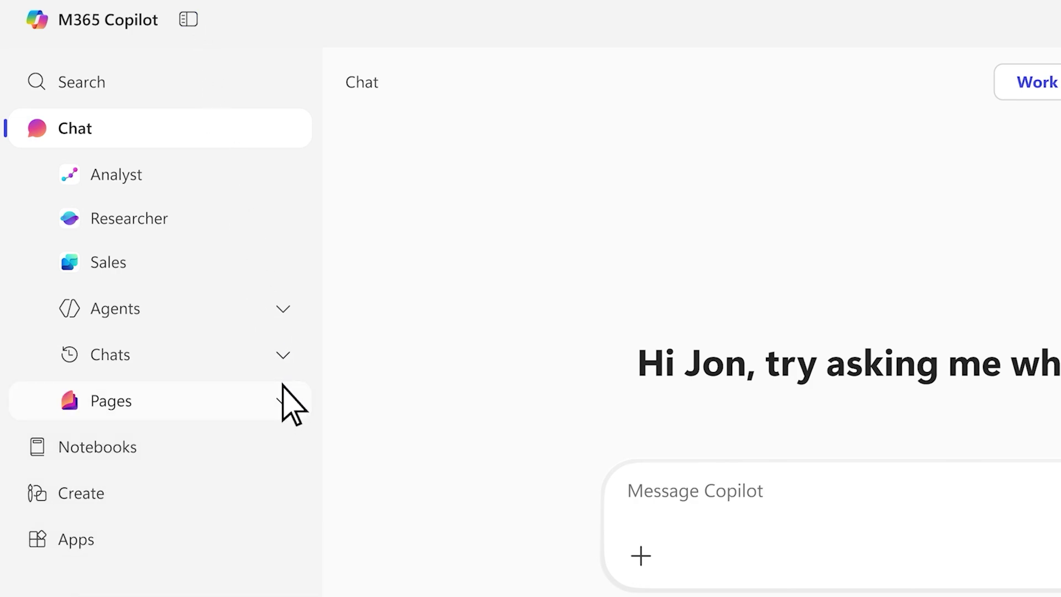
pyautogui.click(285, 355)
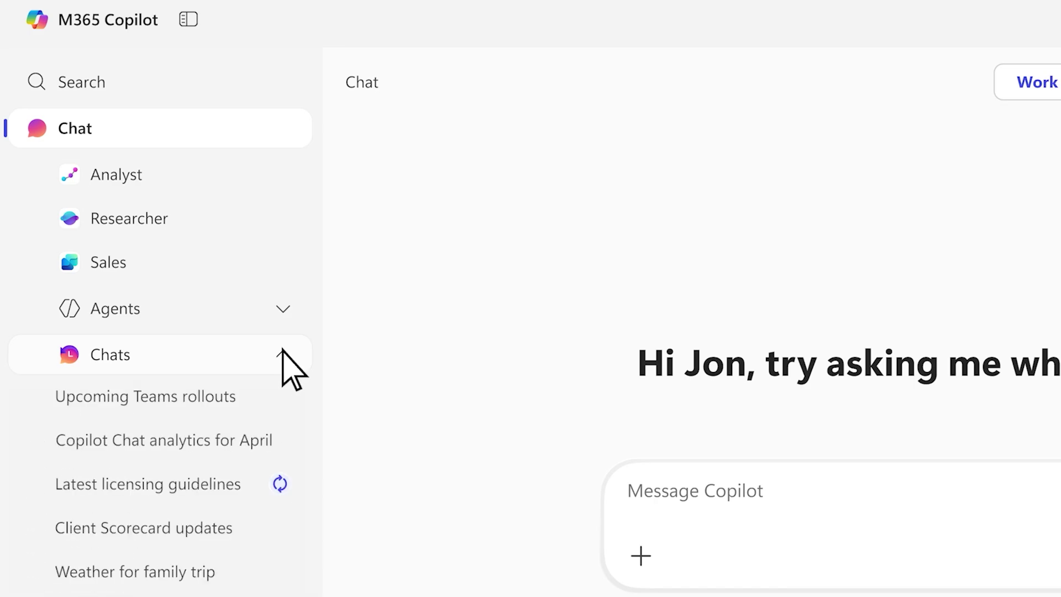
pyautogui.click(284, 355)
pyautogui.click(284, 309)
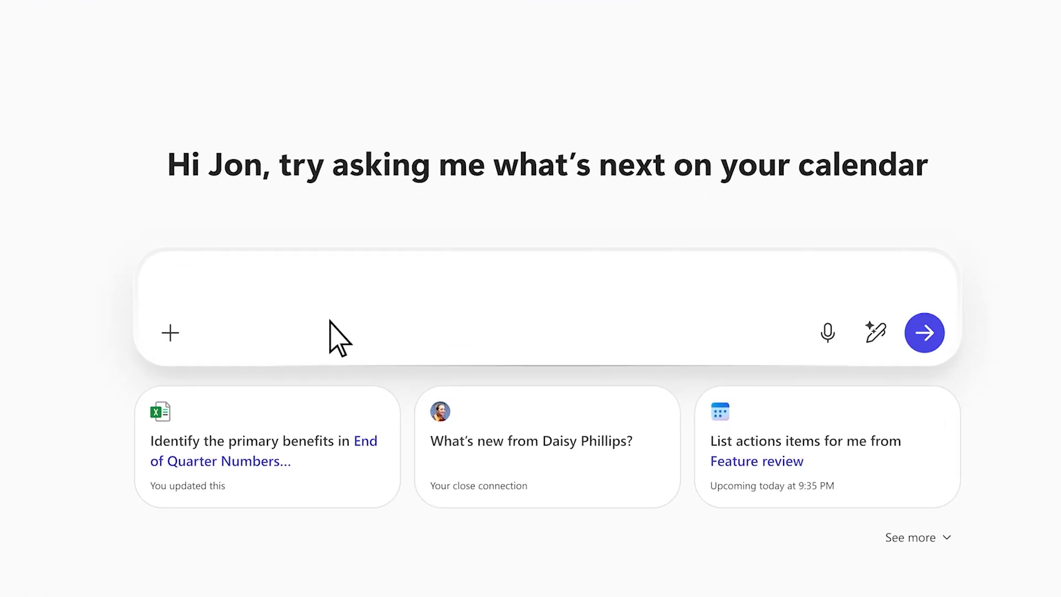
pyautogui.write('Show me a bar chart of our Design task rate week-over-week since March 1st, color coded by module')
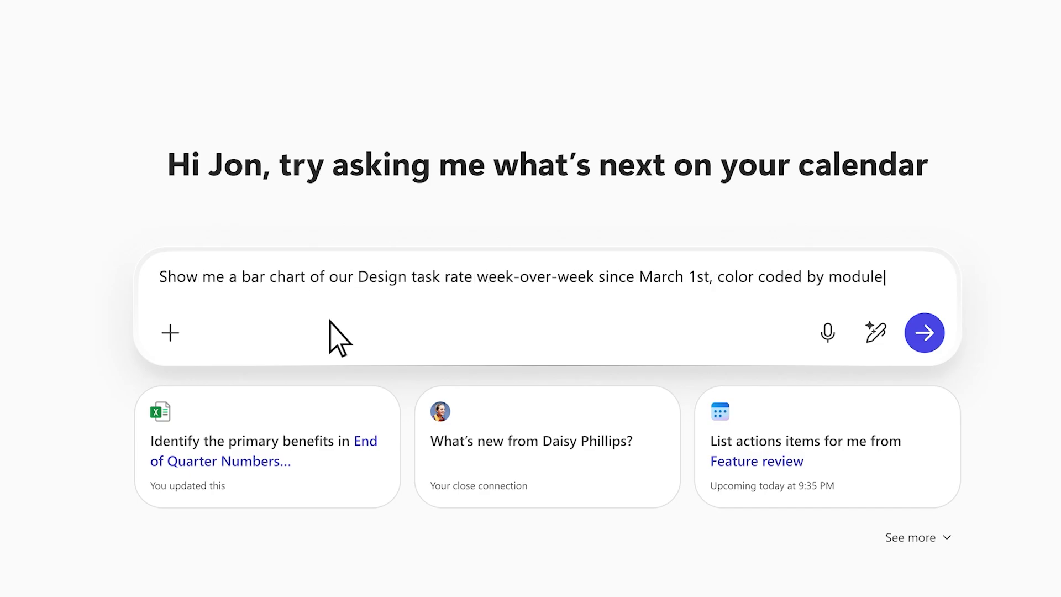
# Step: Send the week-over-week Design task bar chart prompt and open the chart as a Page
pyautogui.click(924, 333)
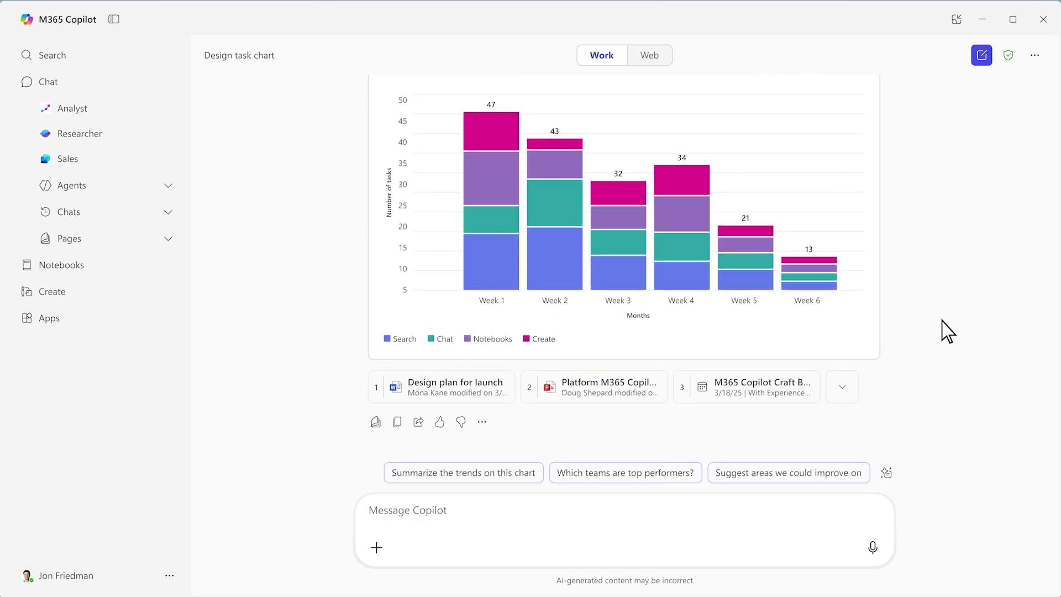
pyautogui.scroll(5, 947, 331)
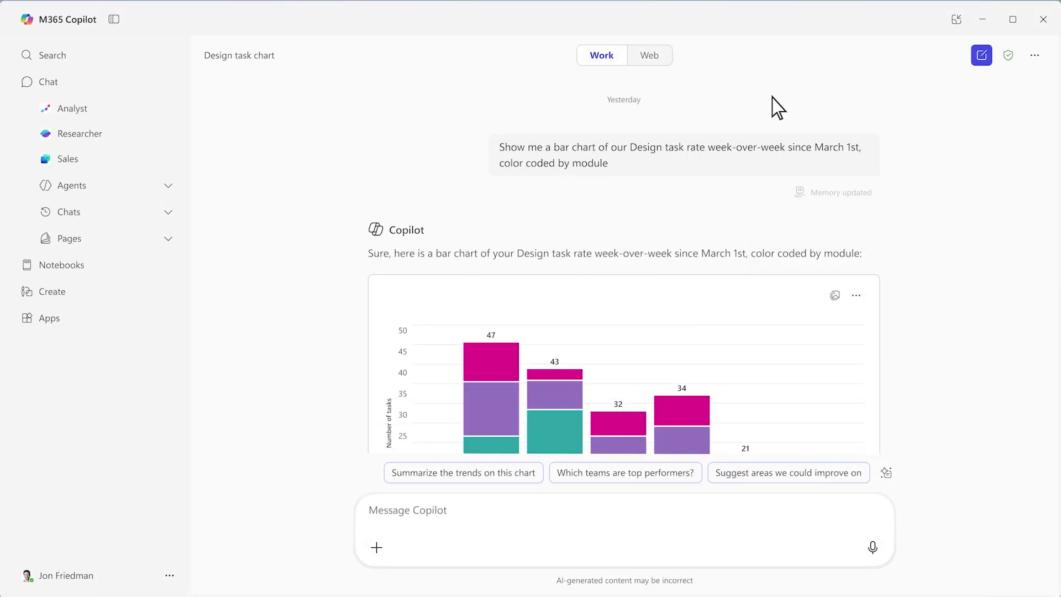
pyautogui.scroll(-5, 777, 106)
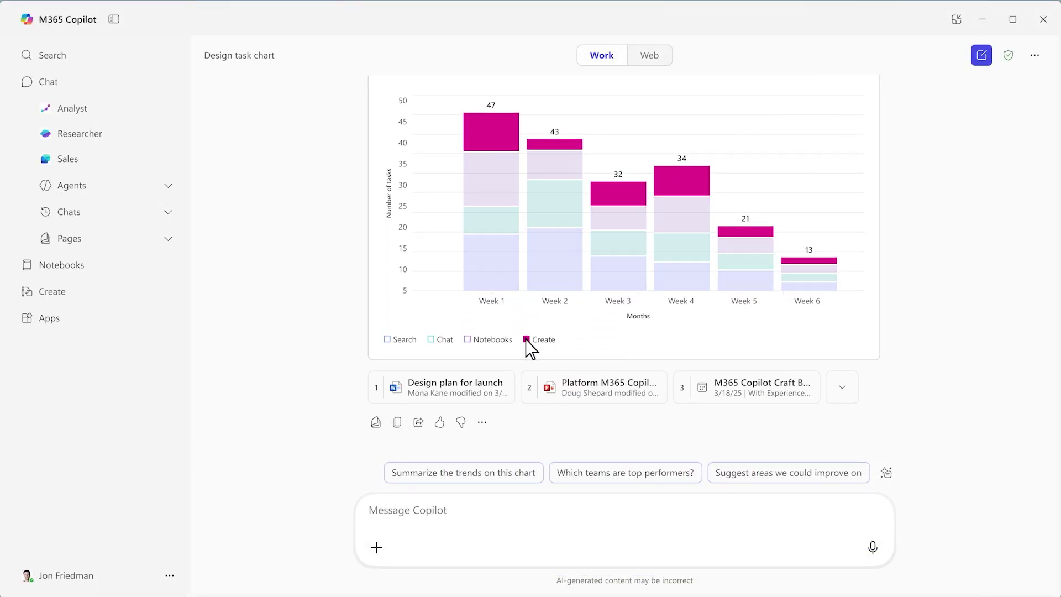
pyautogui.click(375, 422)
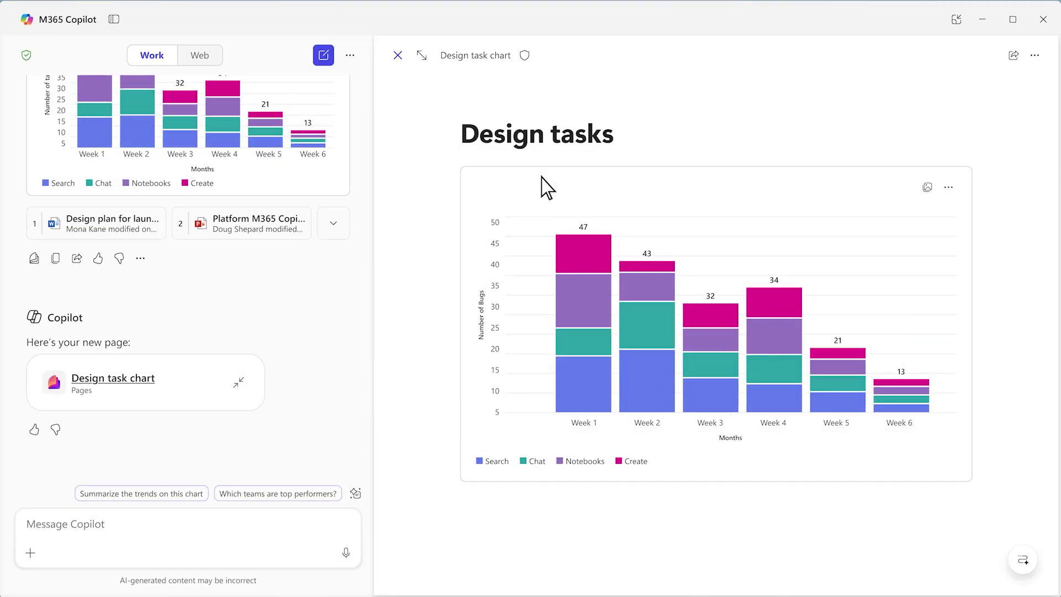
pyautogui.click(398, 55)
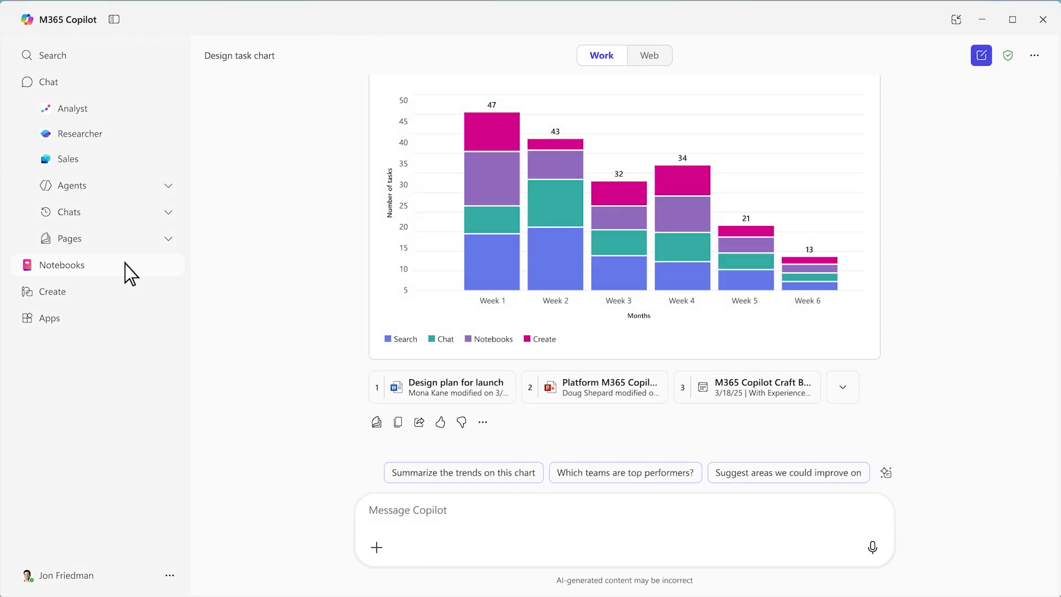
pyautogui.click(126, 265)
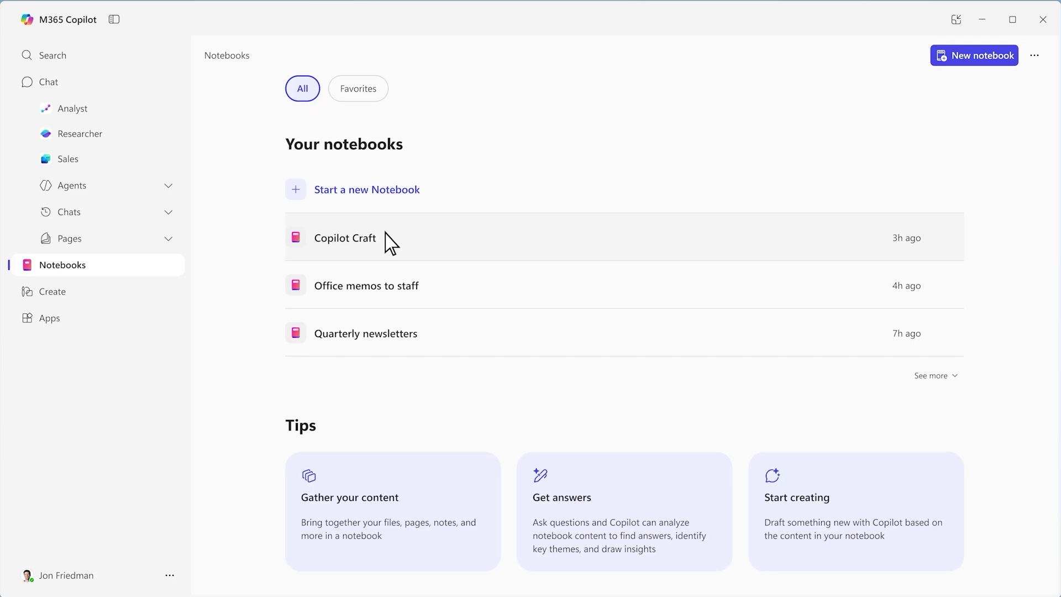
# Step: Open the Copilot Craft notebook and view its References, including the Design task chart
pyautogui.click(387, 238)
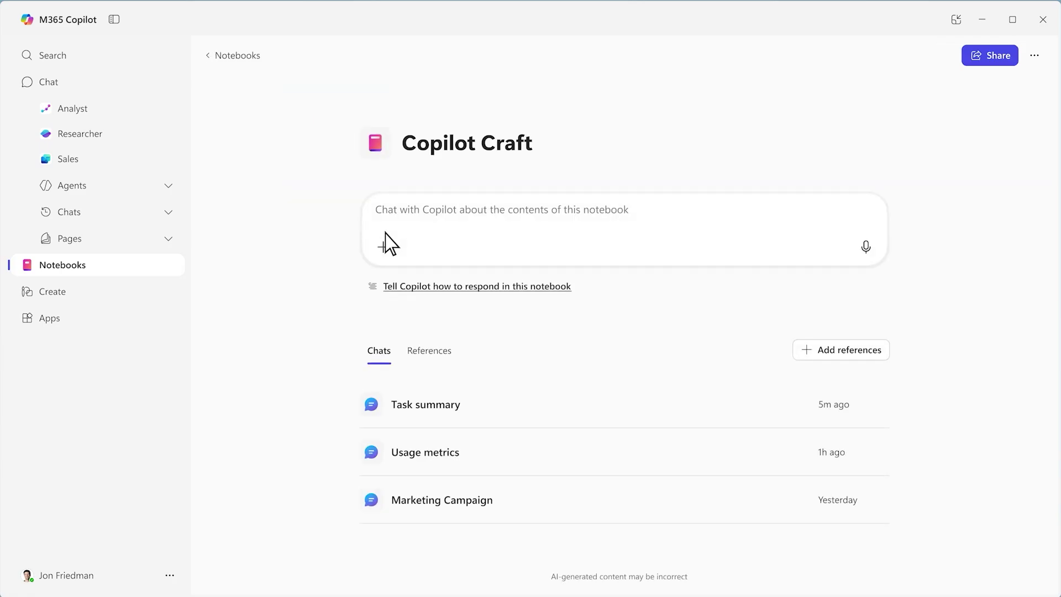
pyautogui.click(440, 360)
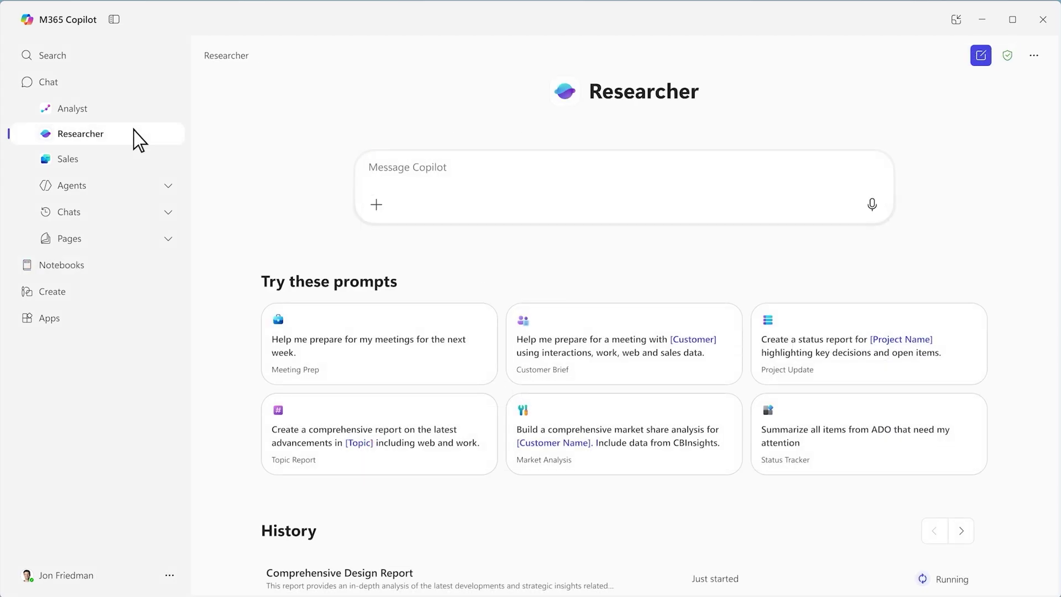
# Step: From Analyst, pin Presentation AI in the Agents list and browse the Agent Store
pyautogui.click(130, 108)
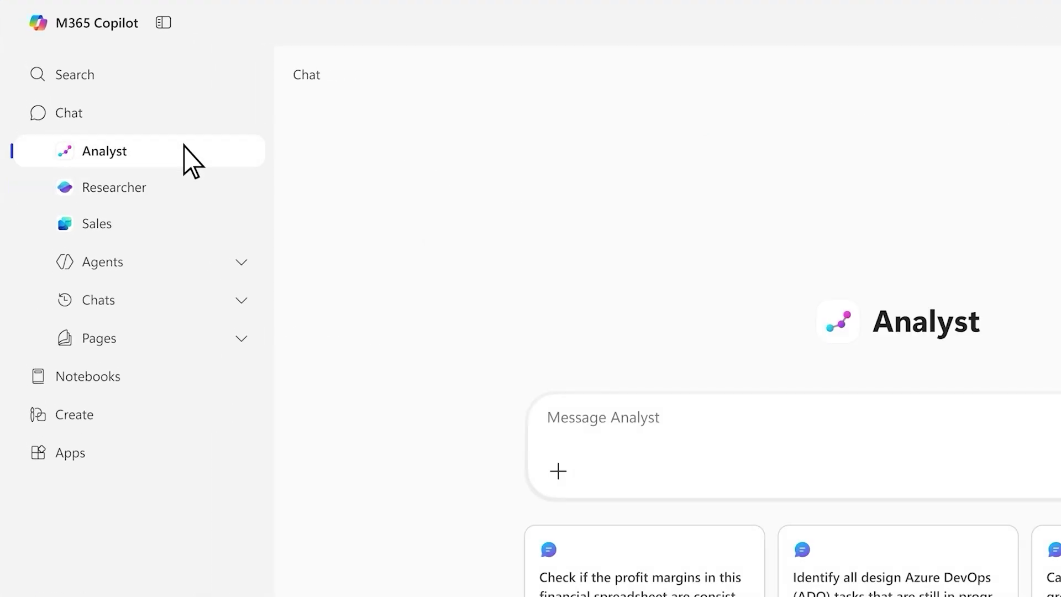
pyautogui.click(240, 265)
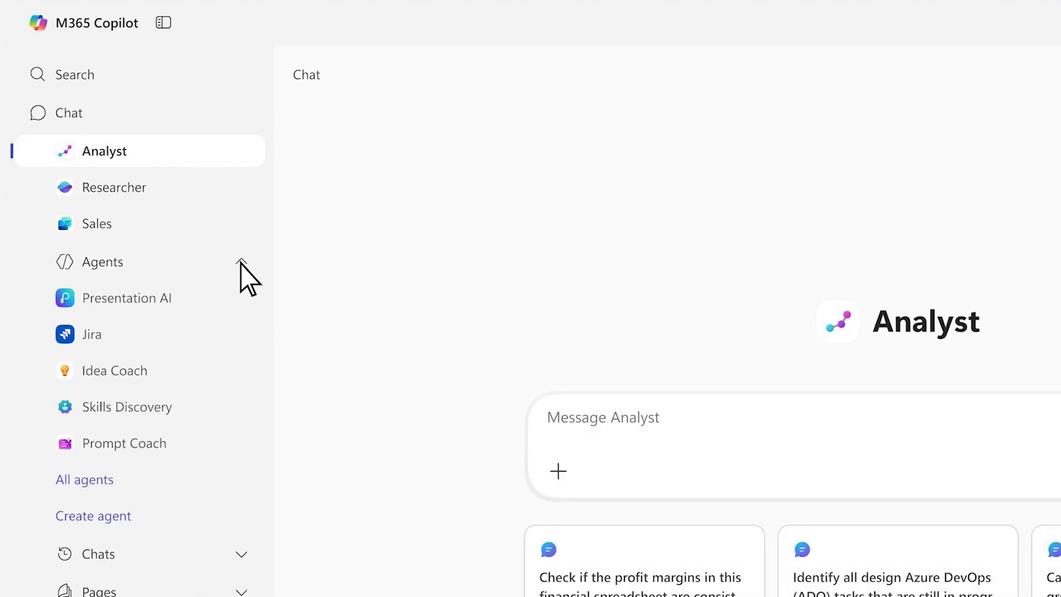
pyautogui.click(243, 297)
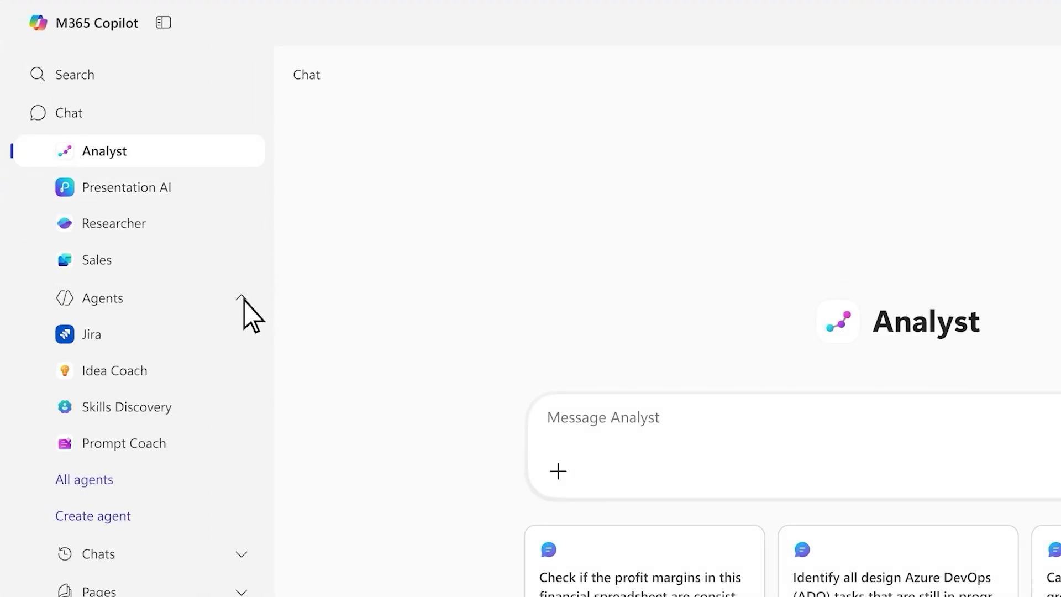
pyautogui.click(191, 481)
pyautogui.moveTo(1057, 240); pyautogui.dragTo(1055, 320)
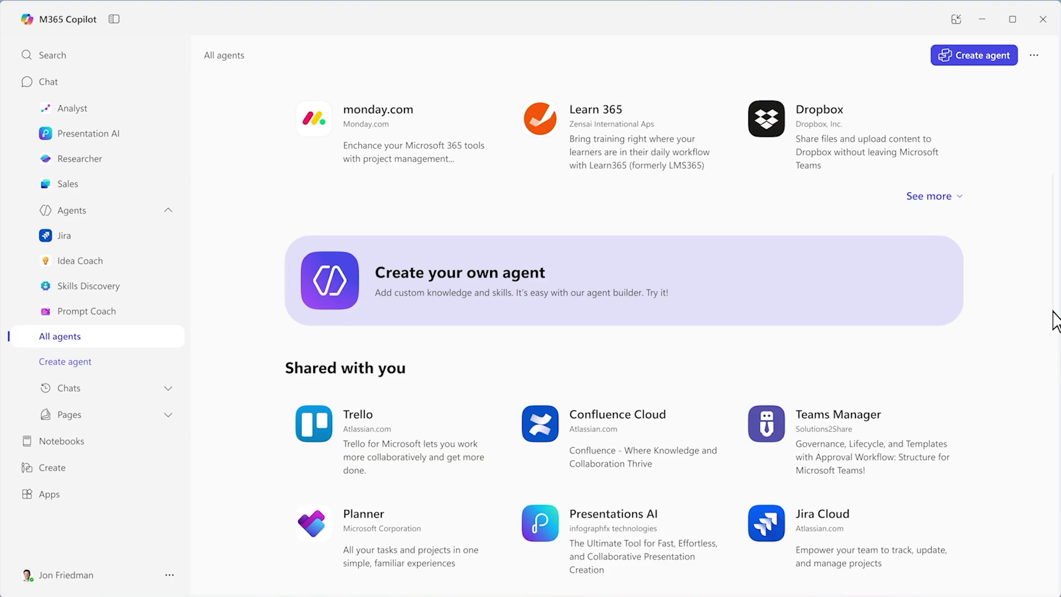
pyautogui.moveTo(1056, 319); pyautogui.dragTo(1056, 259)
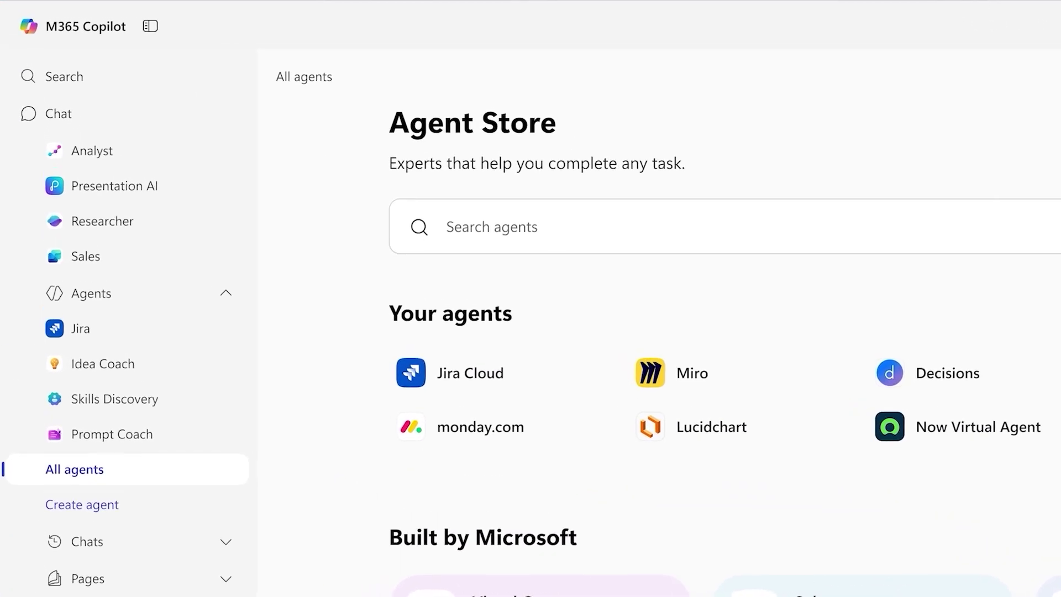
pyautogui.click(132, 80)
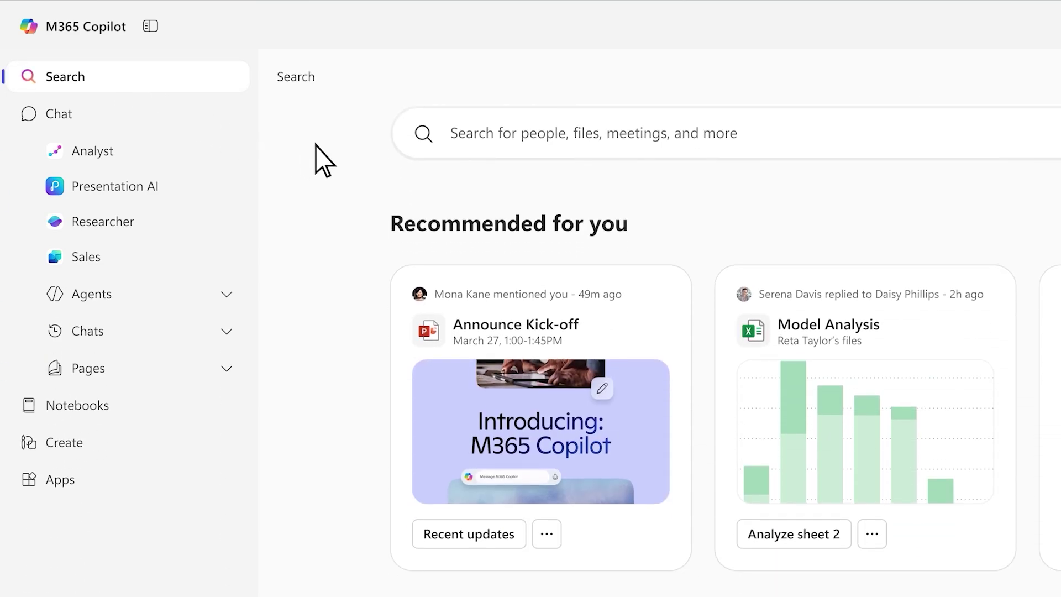
# Step: Search for the latest M365 Copilot design tasks and view the Task Completion Visuals details
pyautogui.click(438, 133)
pyautogui.write('What are the latest design tasks for M365 Copilot?')
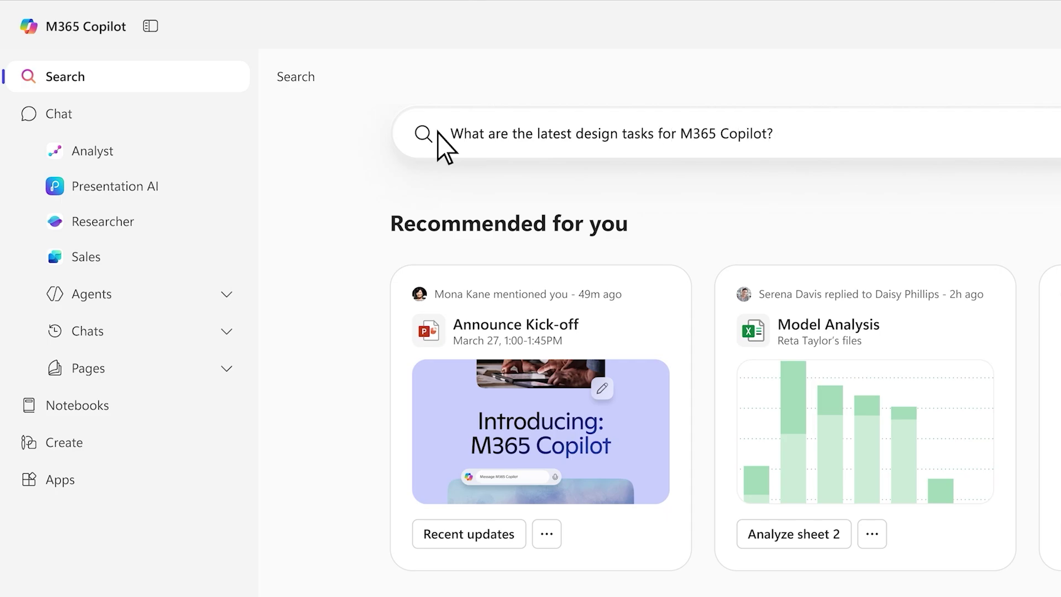
pyautogui.press('Return')
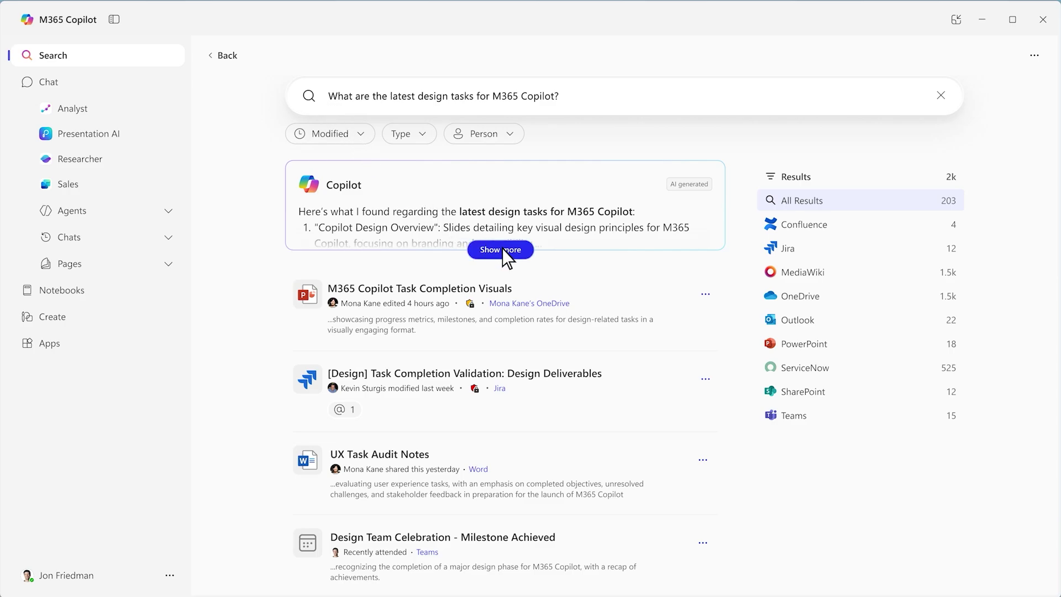
pyautogui.click(502, 250)
pyautogui.scroll(-3, 501, 249)
pyautogui.scroll(-2, 502, 249)
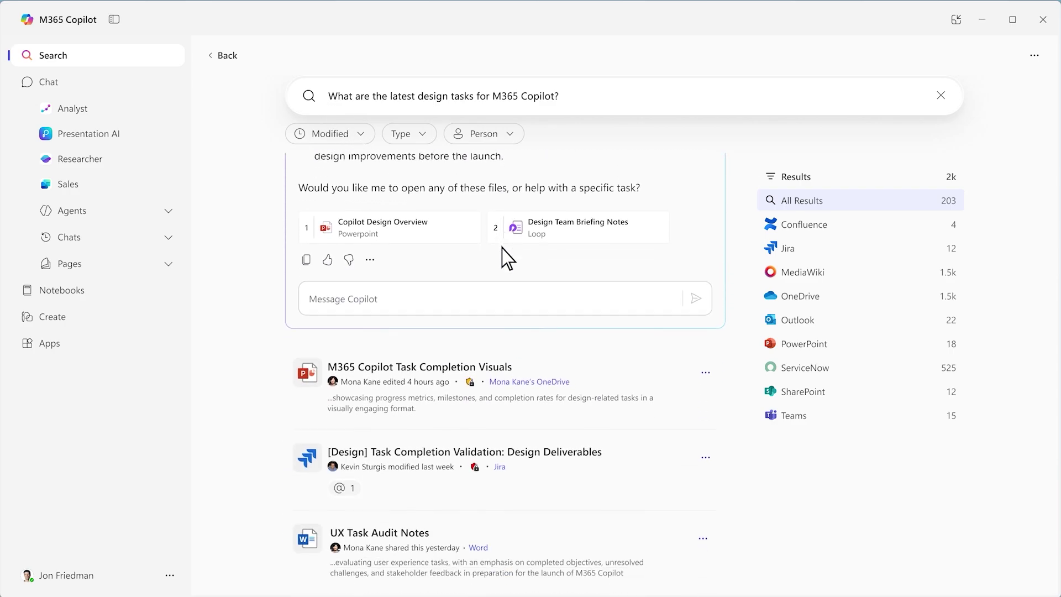
pyautogui.moveTo(506, 385)
pyautogui.click(667, 374)
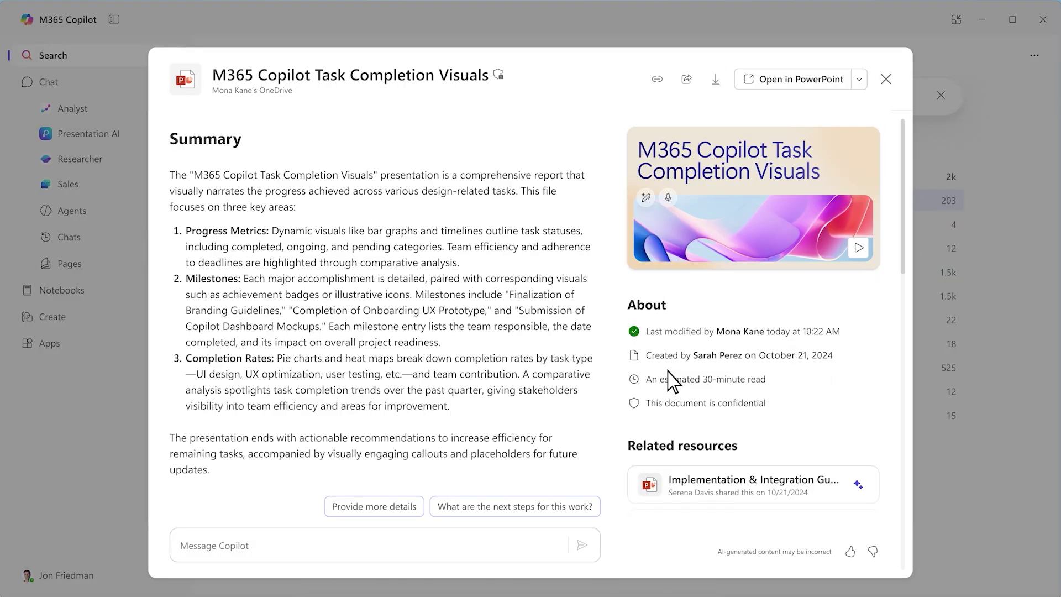
pyautogui.click(886, 79)
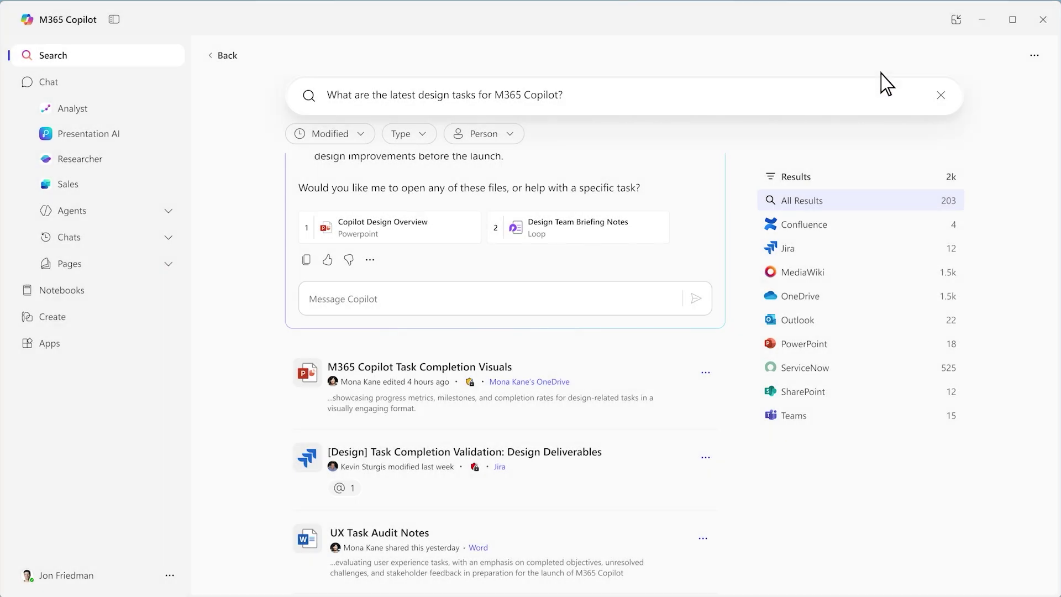
# Step: Preview the Create options for designing a poster, writing a draft and editing an image
pyautogui.click(52, 318)
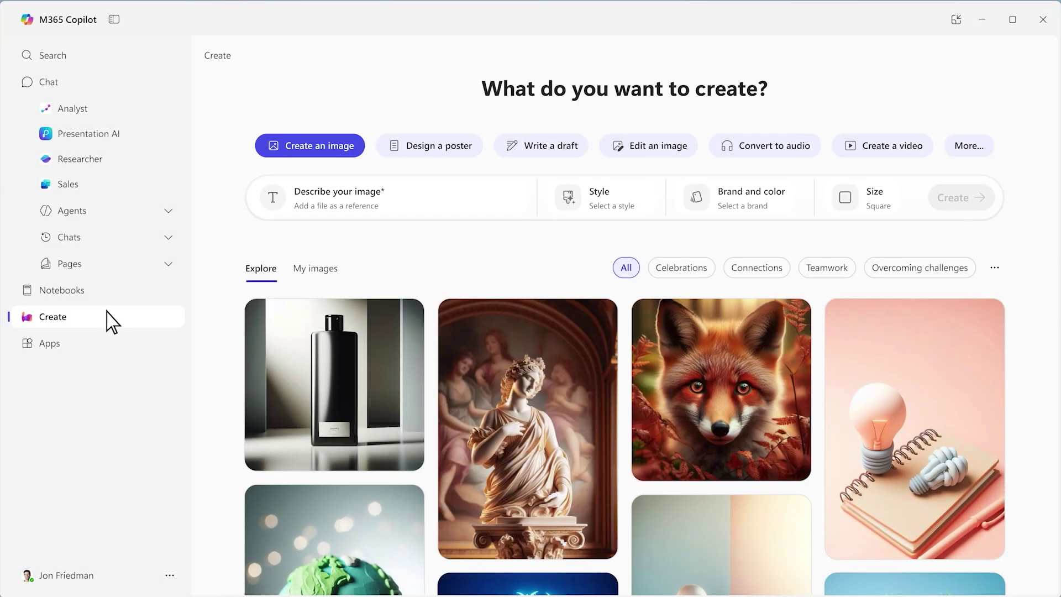
pyautogui.click(429, 146)
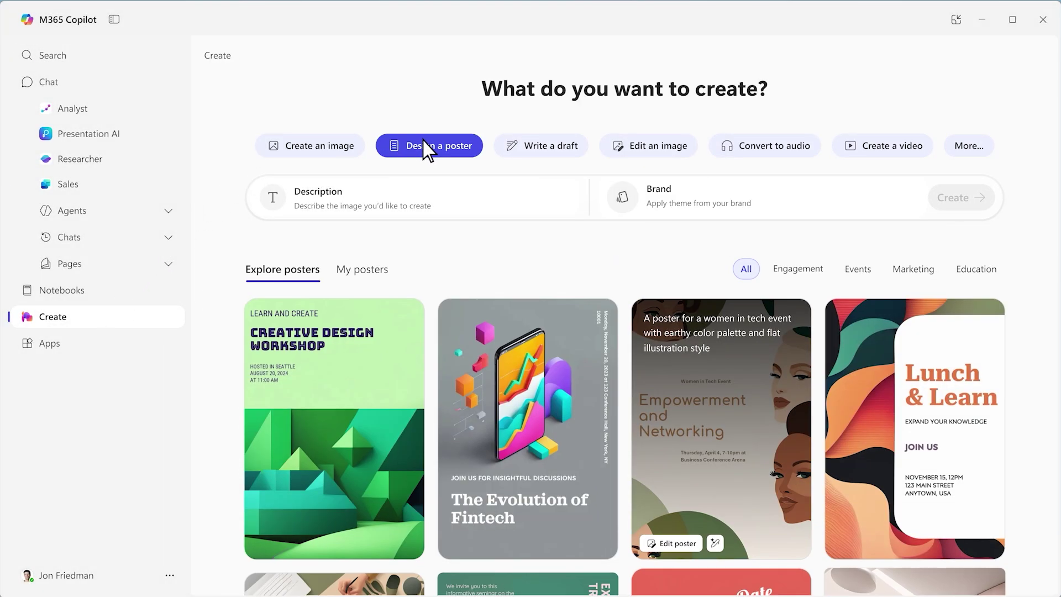
pyautogui.click(528, 142)
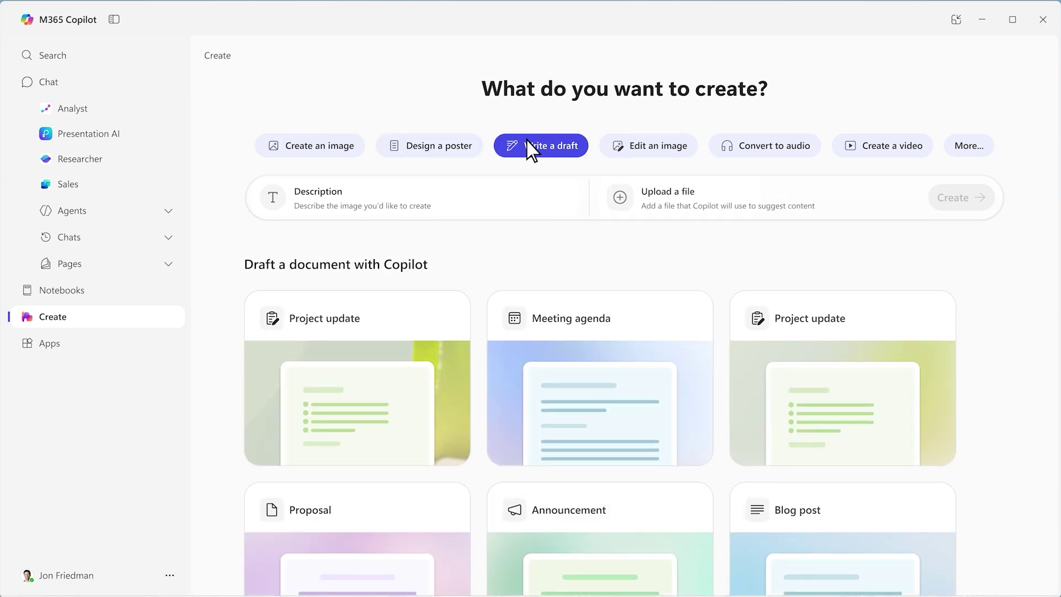
pyautogui.click(632, 146)
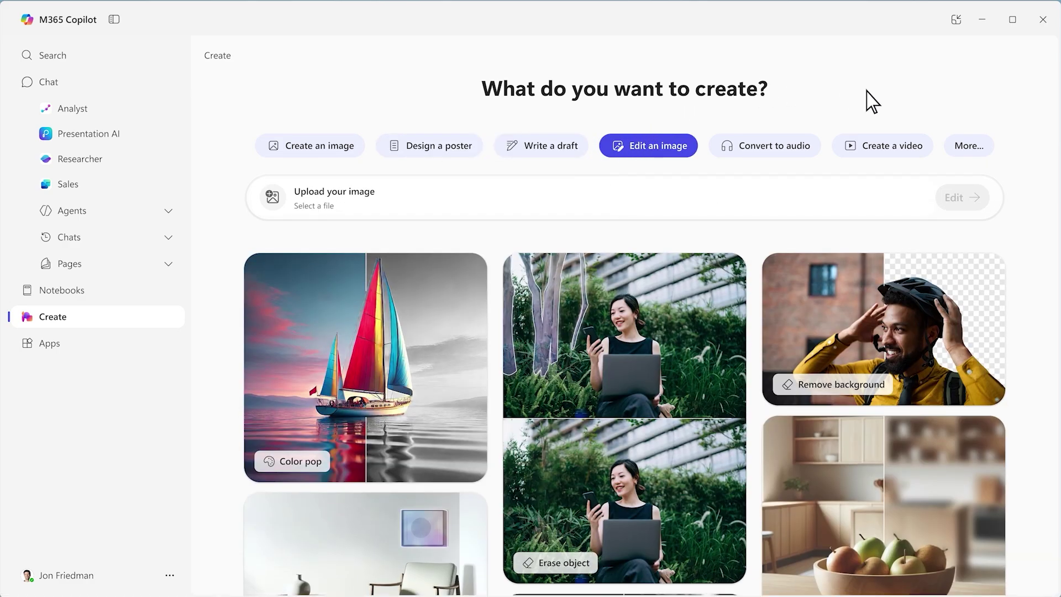
# Step: Show the full list of Microsoft brand templates from More options
pyautogui.click(968, 146)
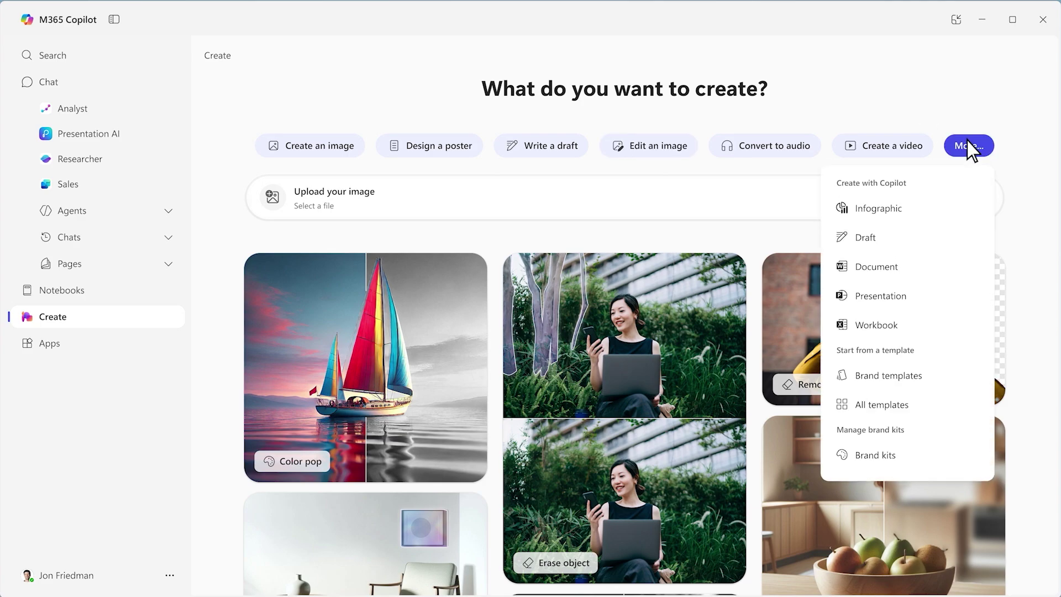
pyautogui.click(933, 376)
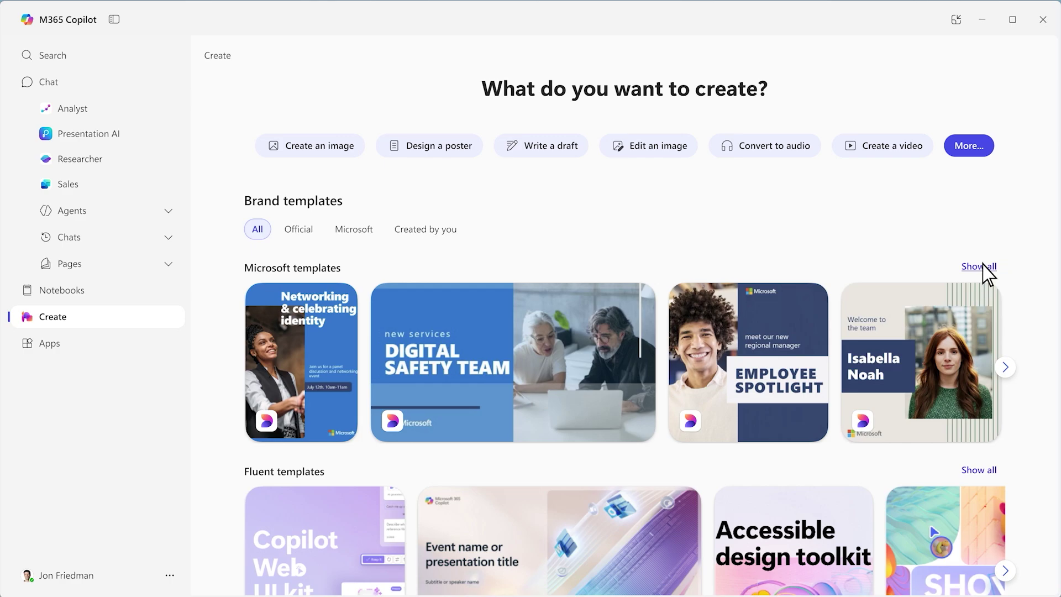
pyautogui.click(979, 266)
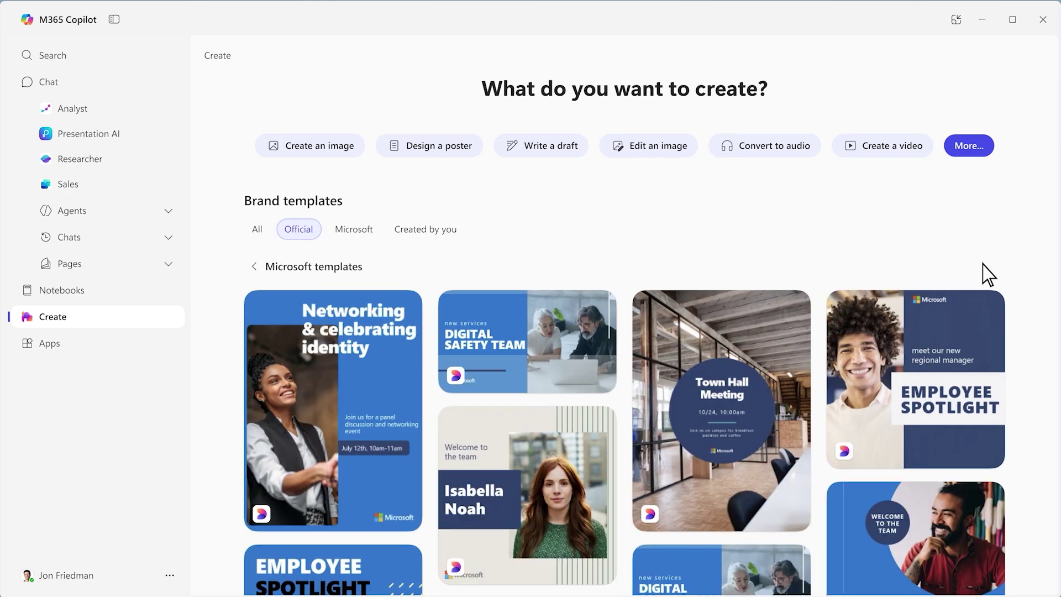